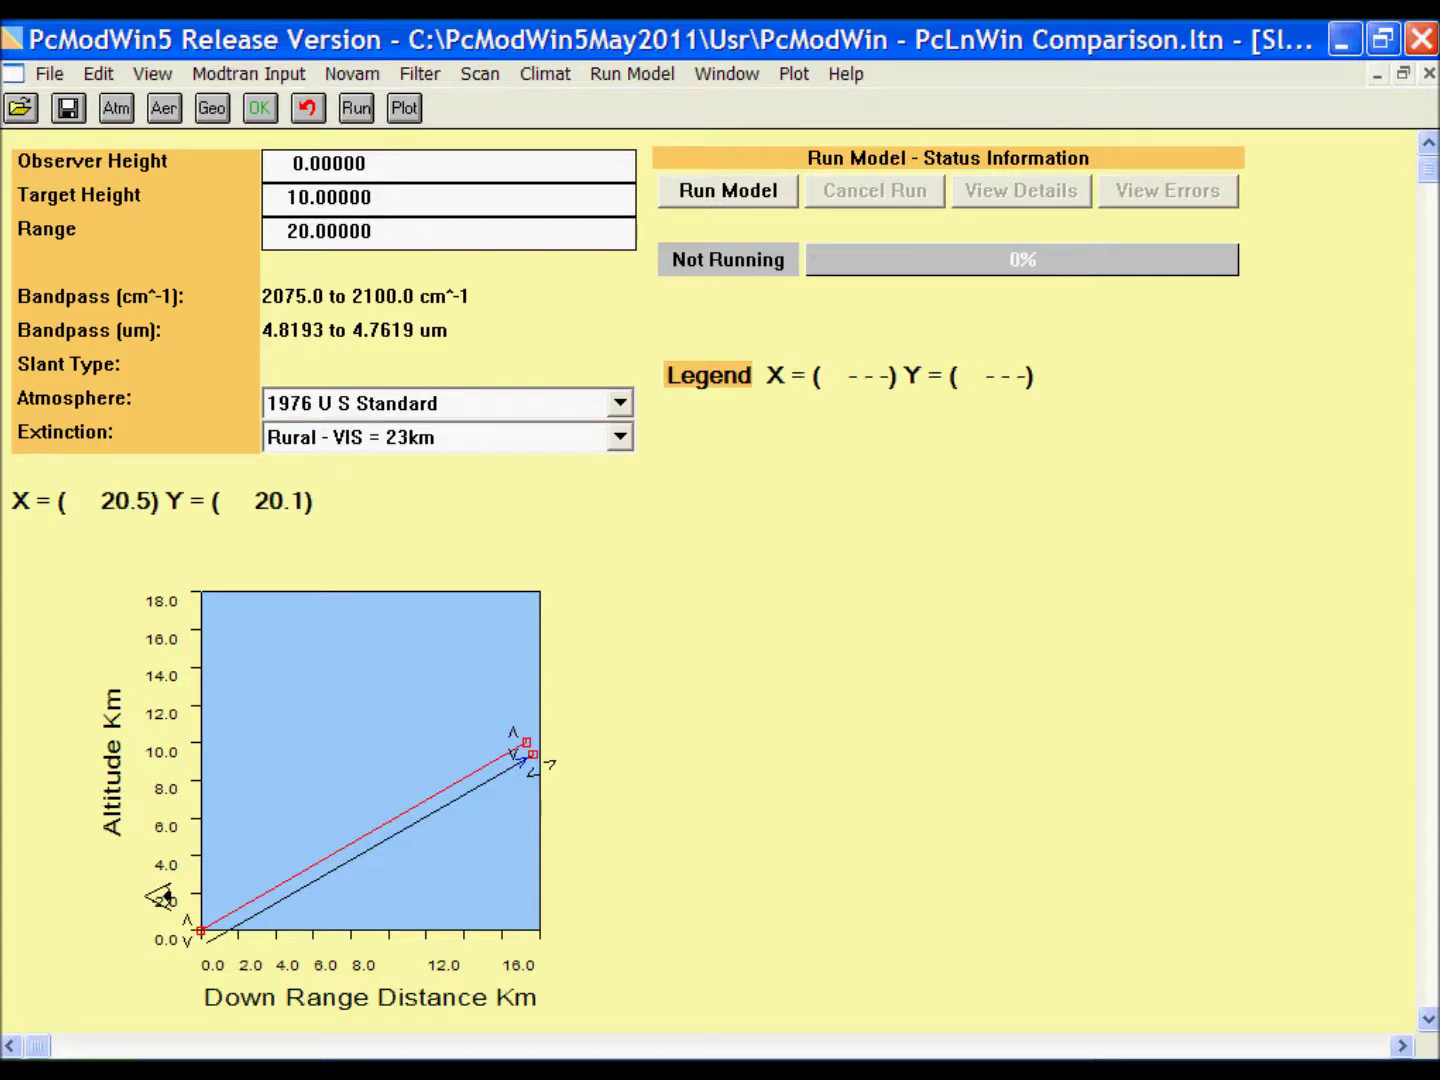
Run the MODTRAN transmission calculation for the 2075–2100 cm^-1 band.
click(357, 107)
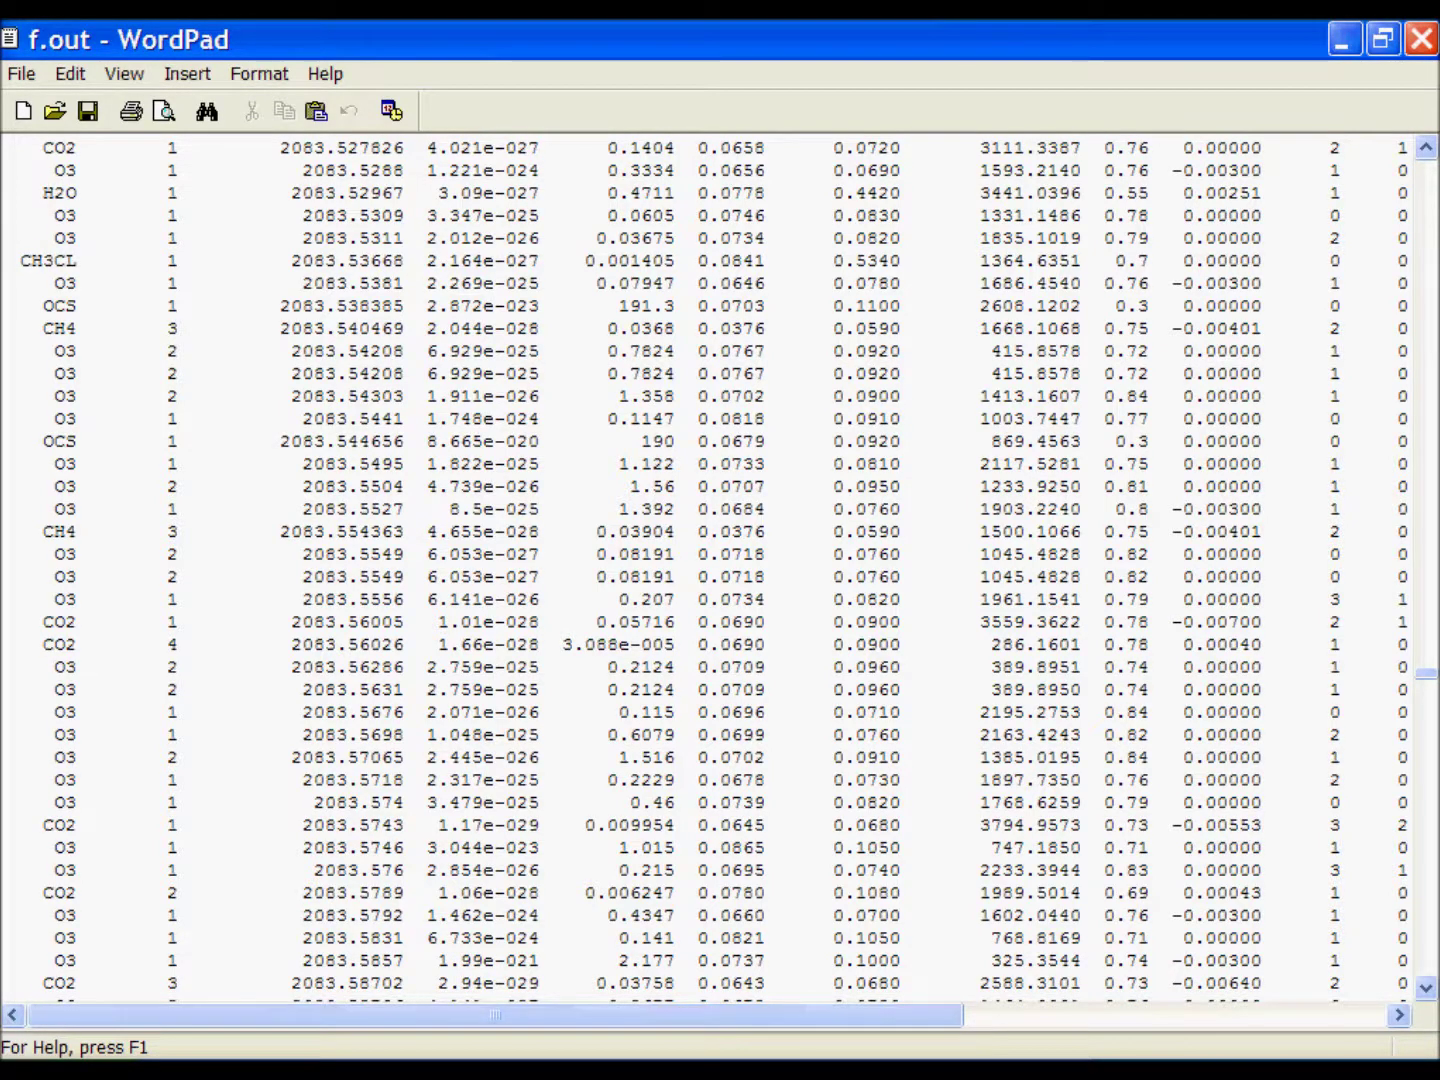
scroll(720, 562, down, 6)
scroll(720, 562, down, 3)
scroll(720, 563, down, 3)
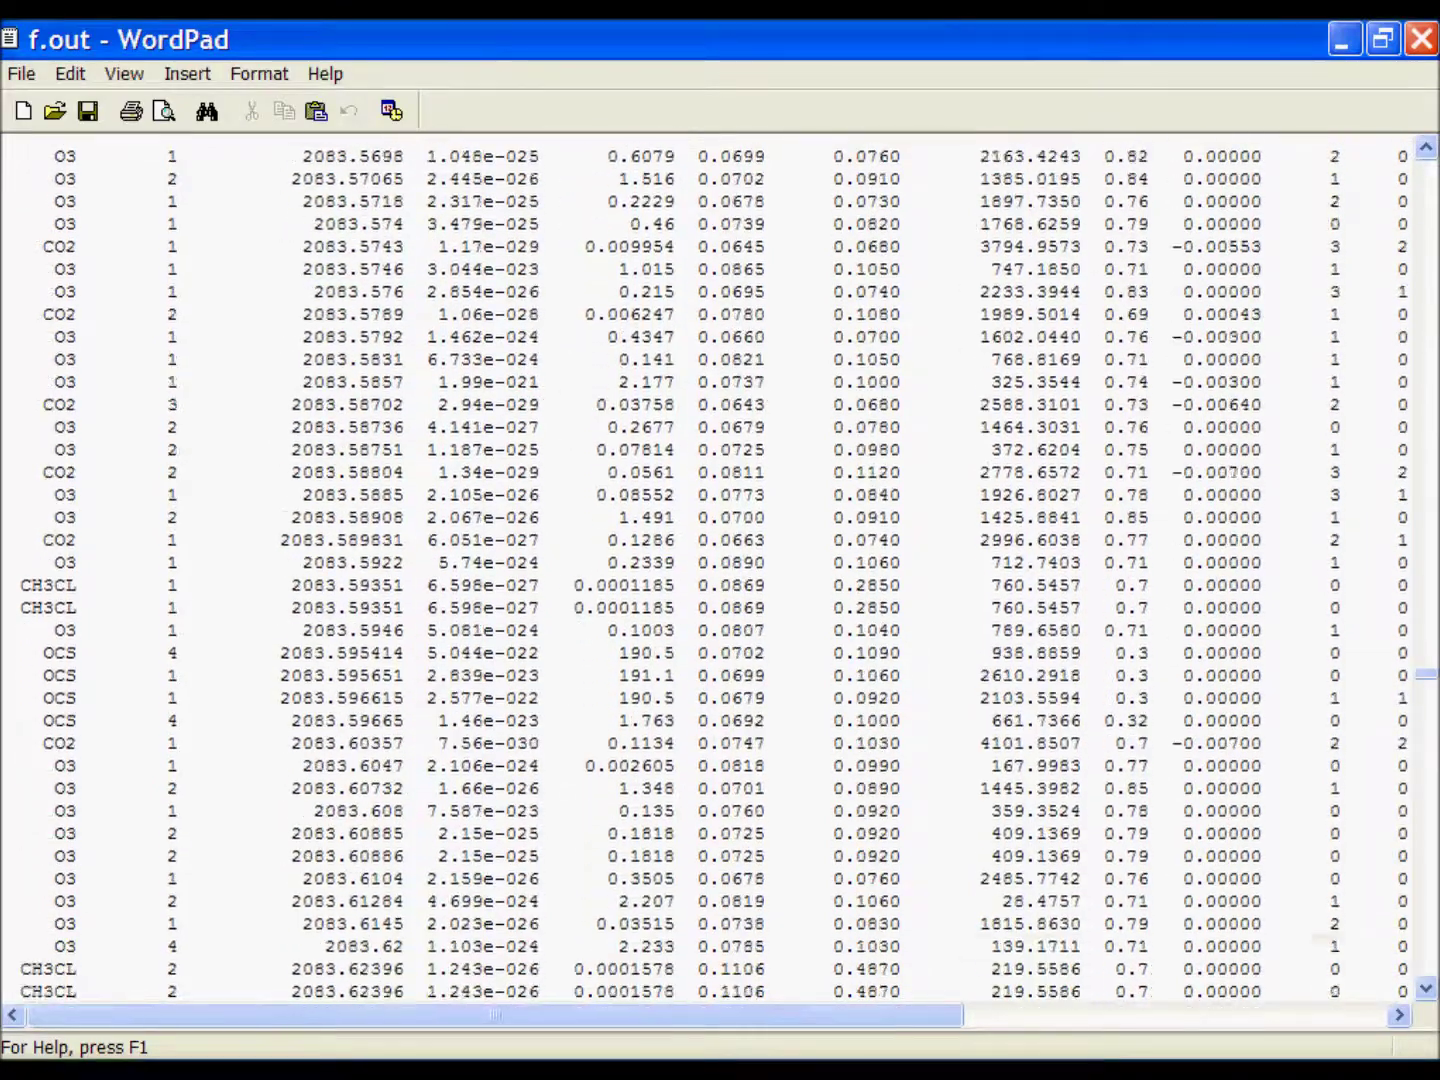
scroll(720, 562, down, 3)
scroll(720, 562, down, 3)
scroll(720, 563, down, 2)
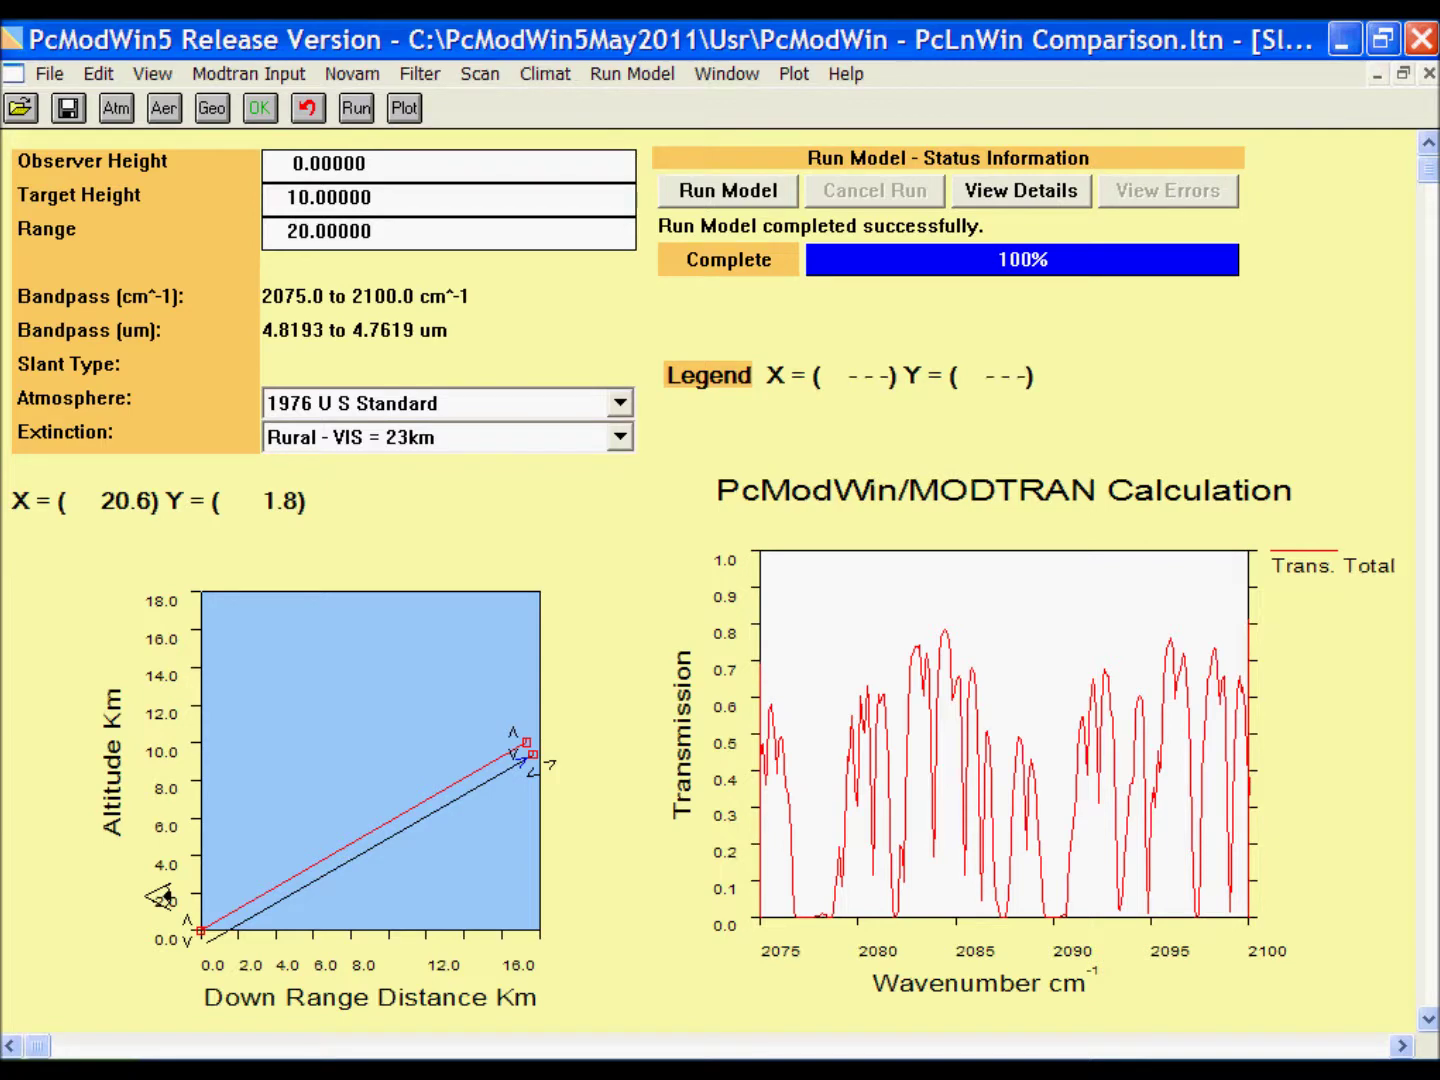
Switch from PcModWin to the PCLNWIN FASCODE window using Alt+Tab.
key(alt+Tab)
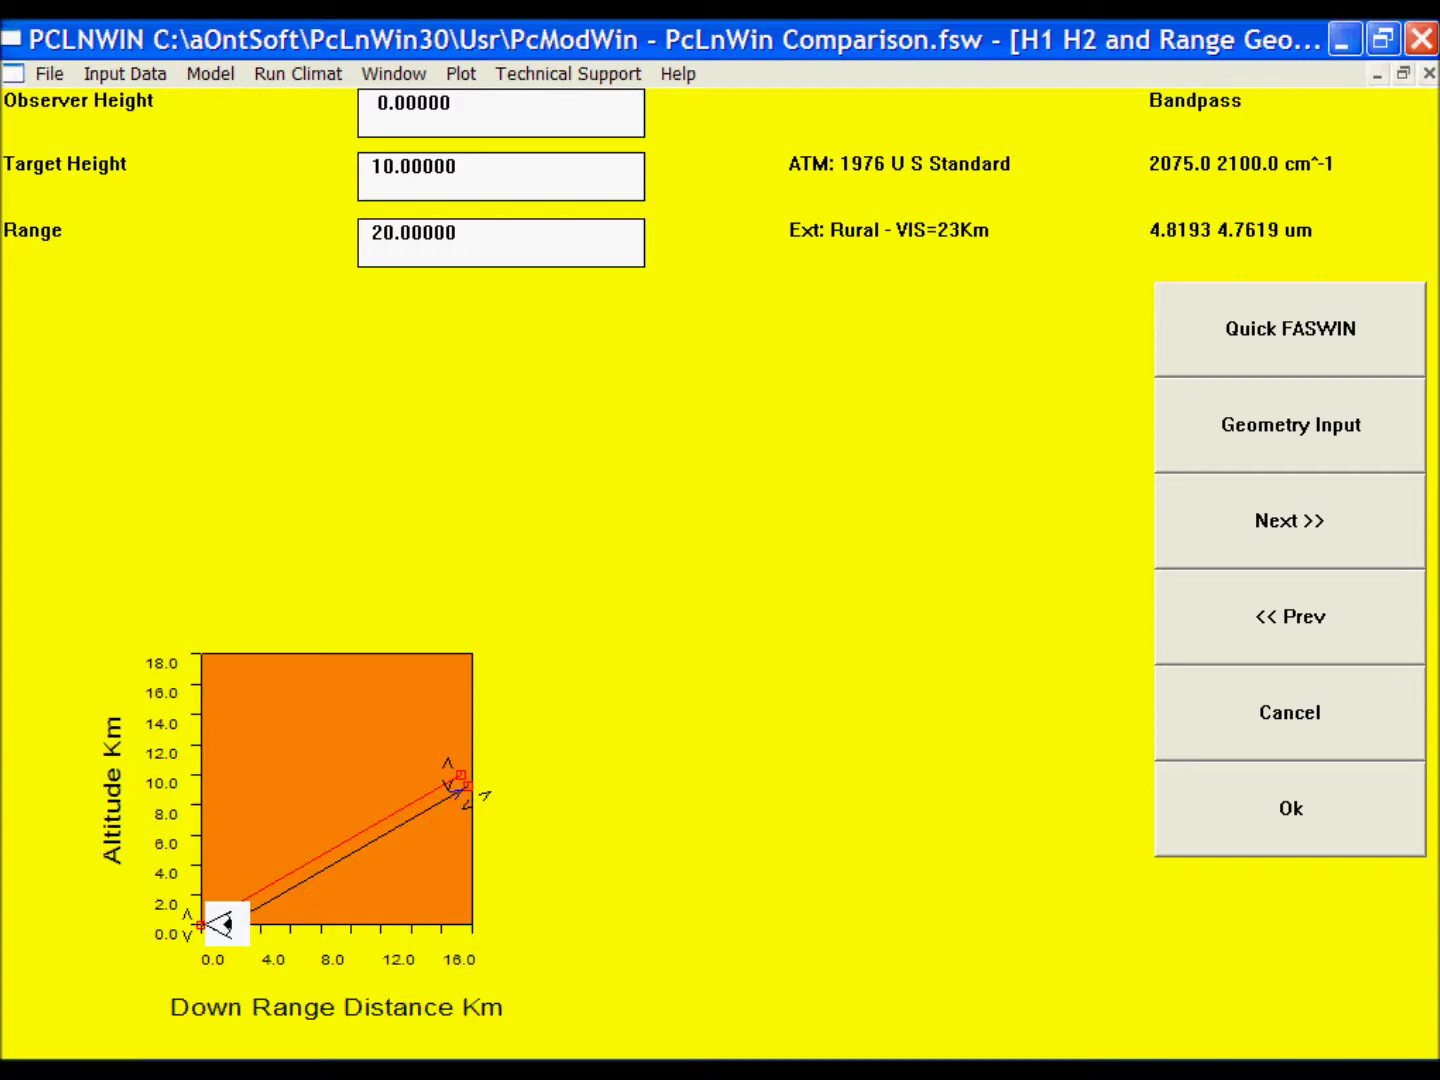
Run FASCODE and interactively plot the PcModWin.t12 case results with default settings.
click(209, 73)
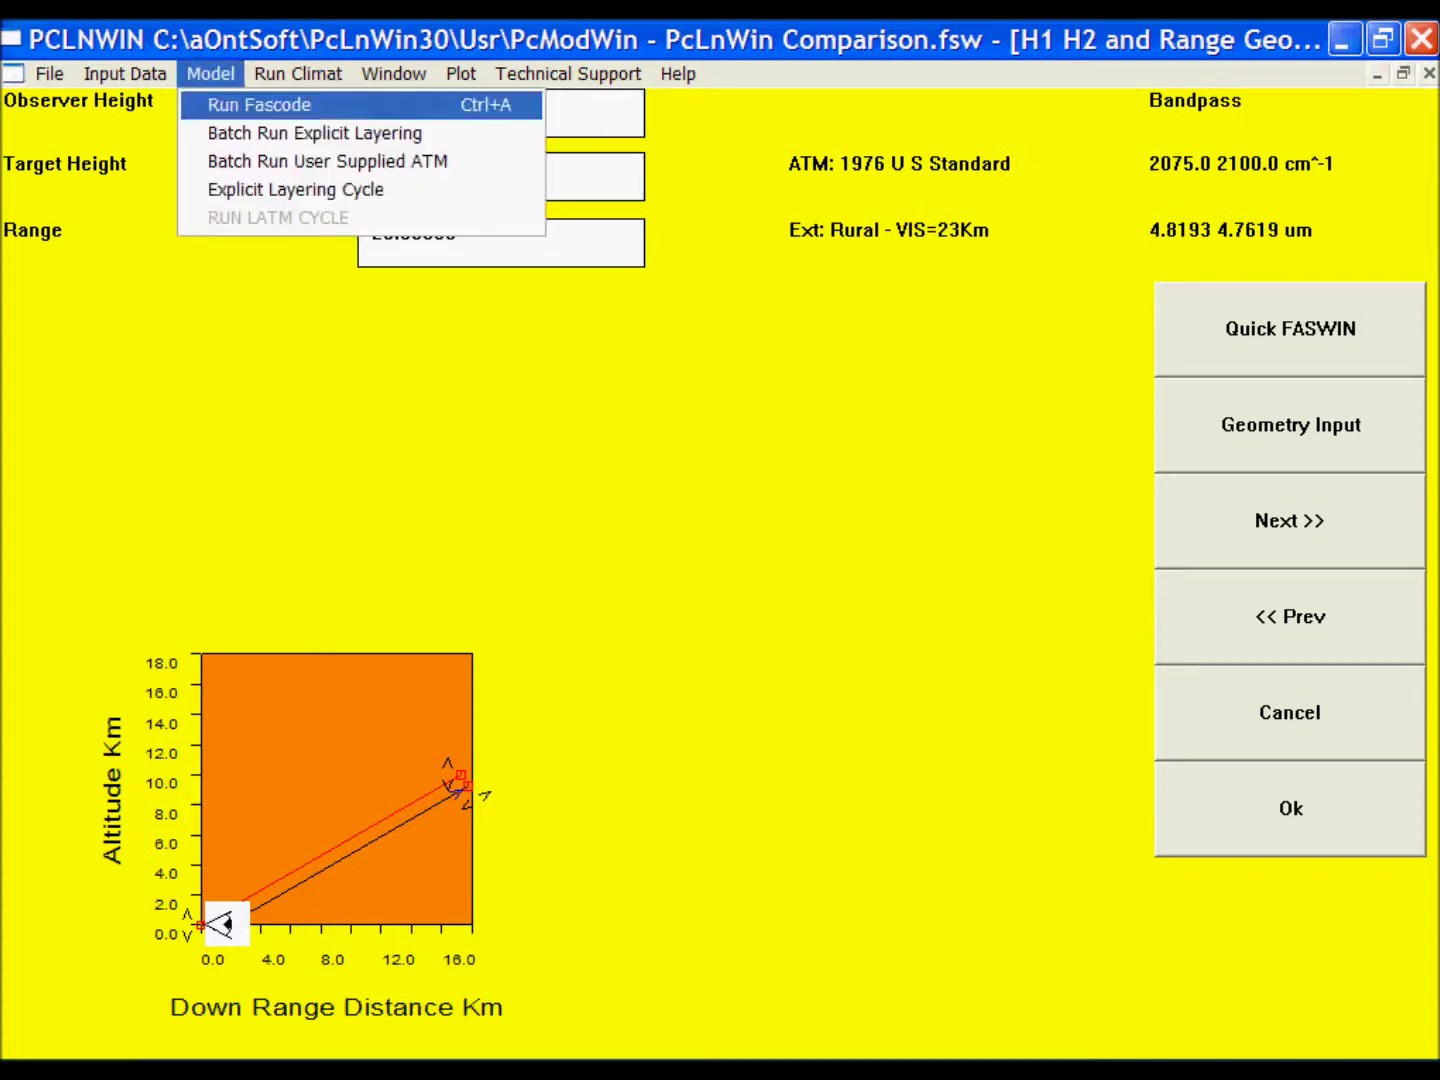
click(259, 99)
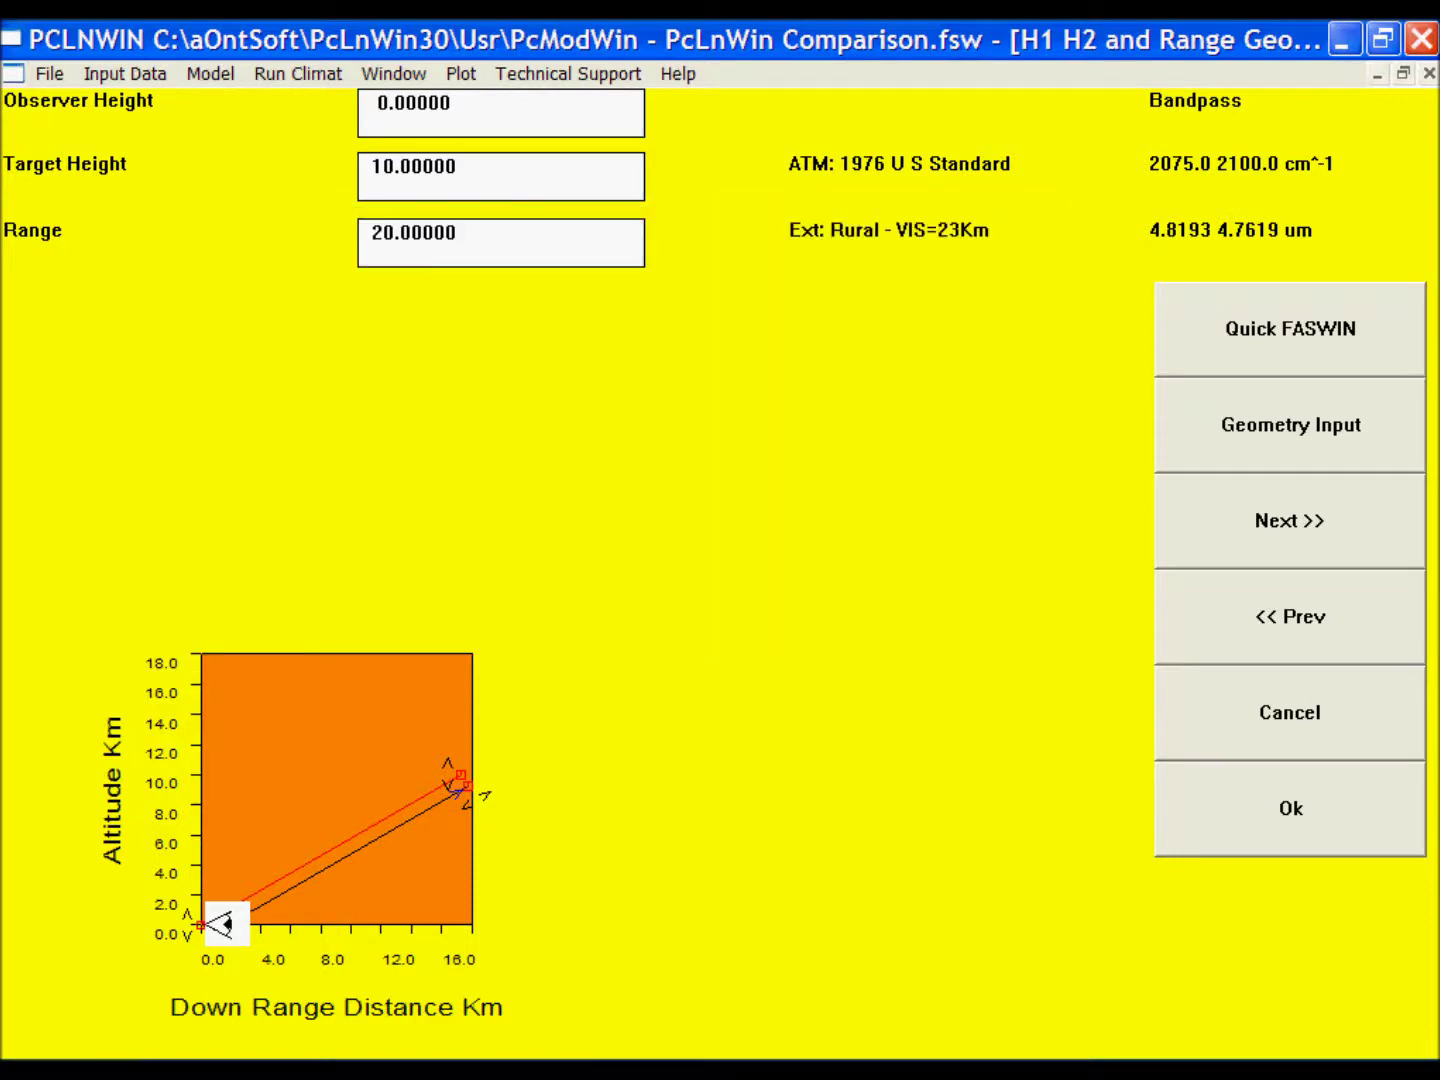
click(460, 73)
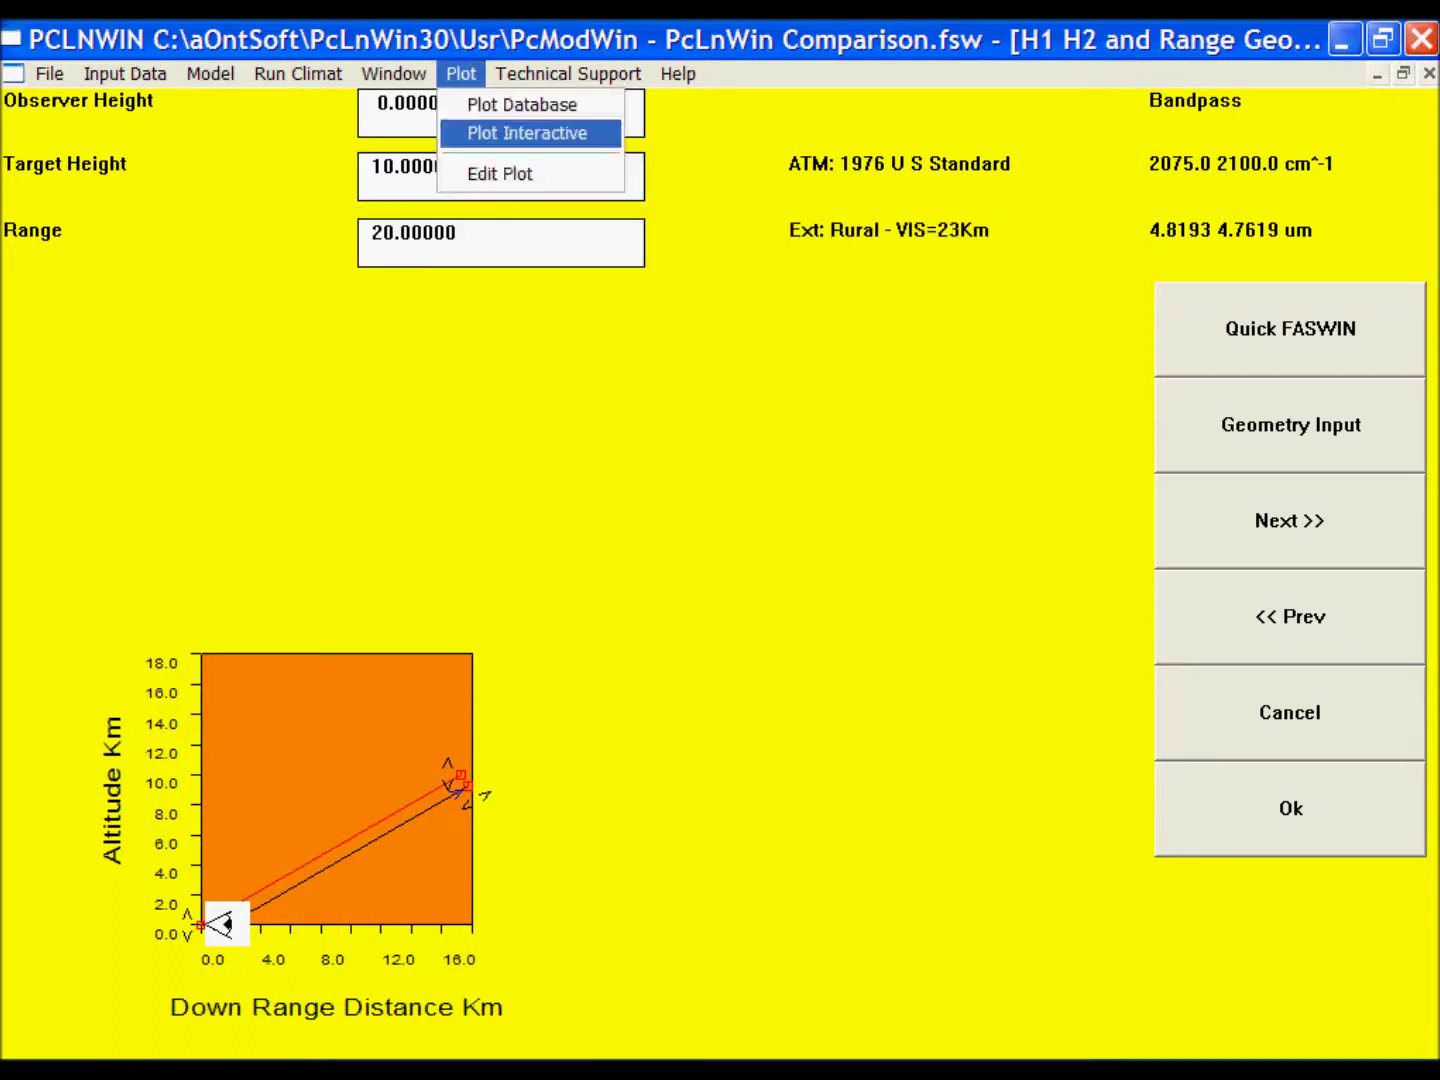
click(529, 133)
click(228, 346)
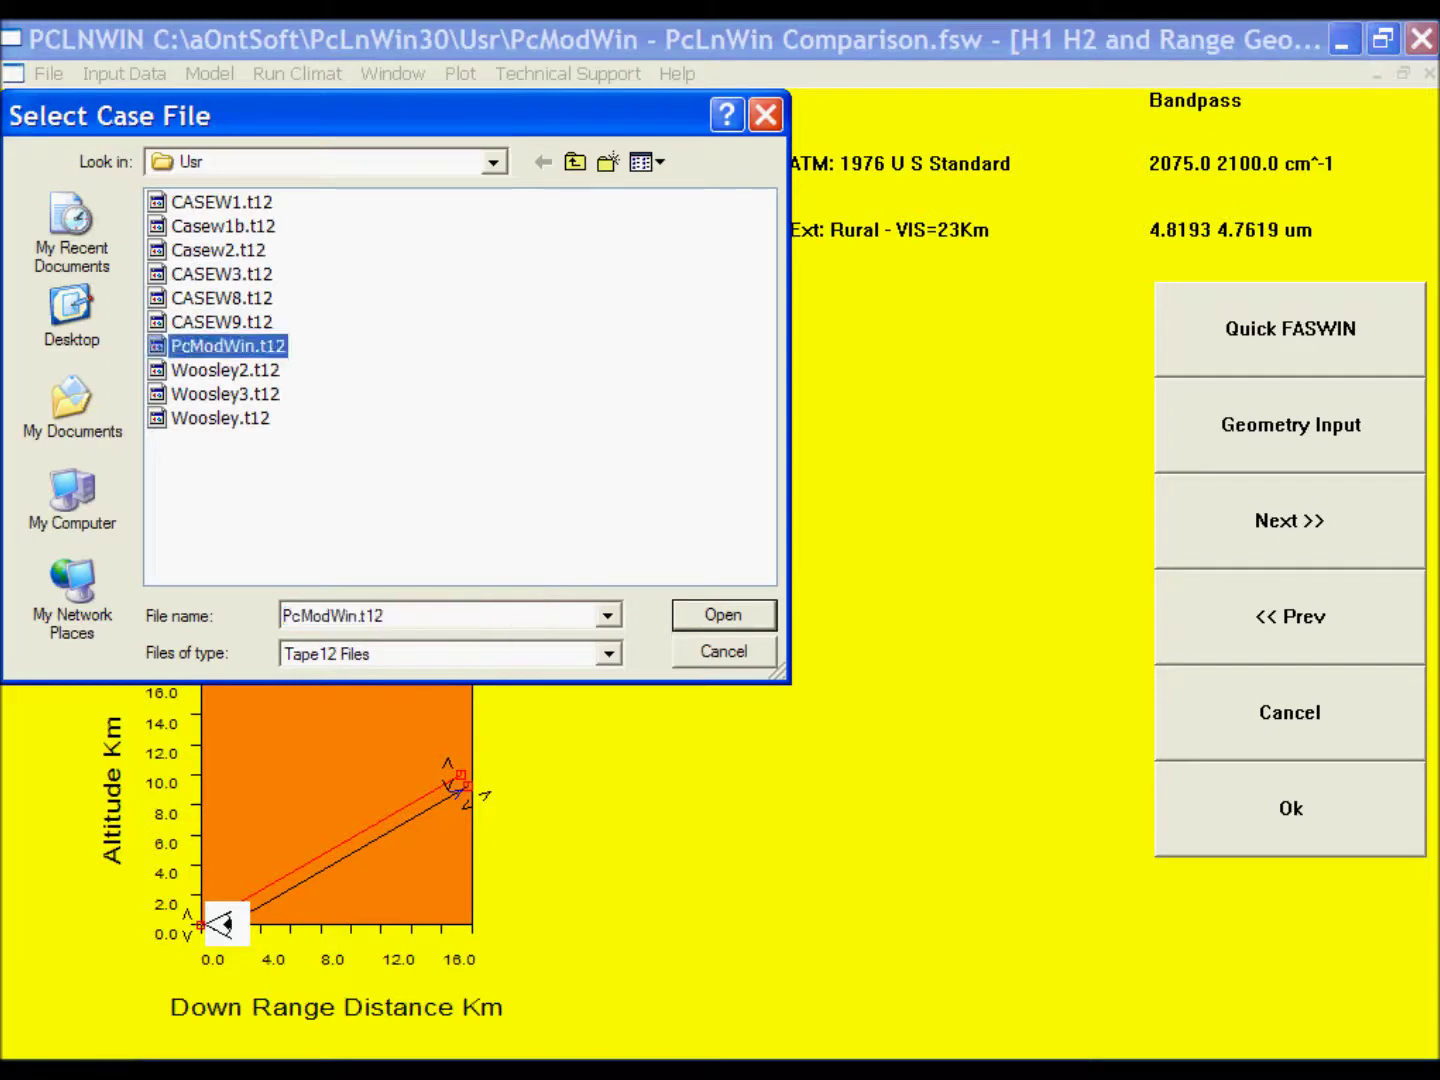
click(722, 614)
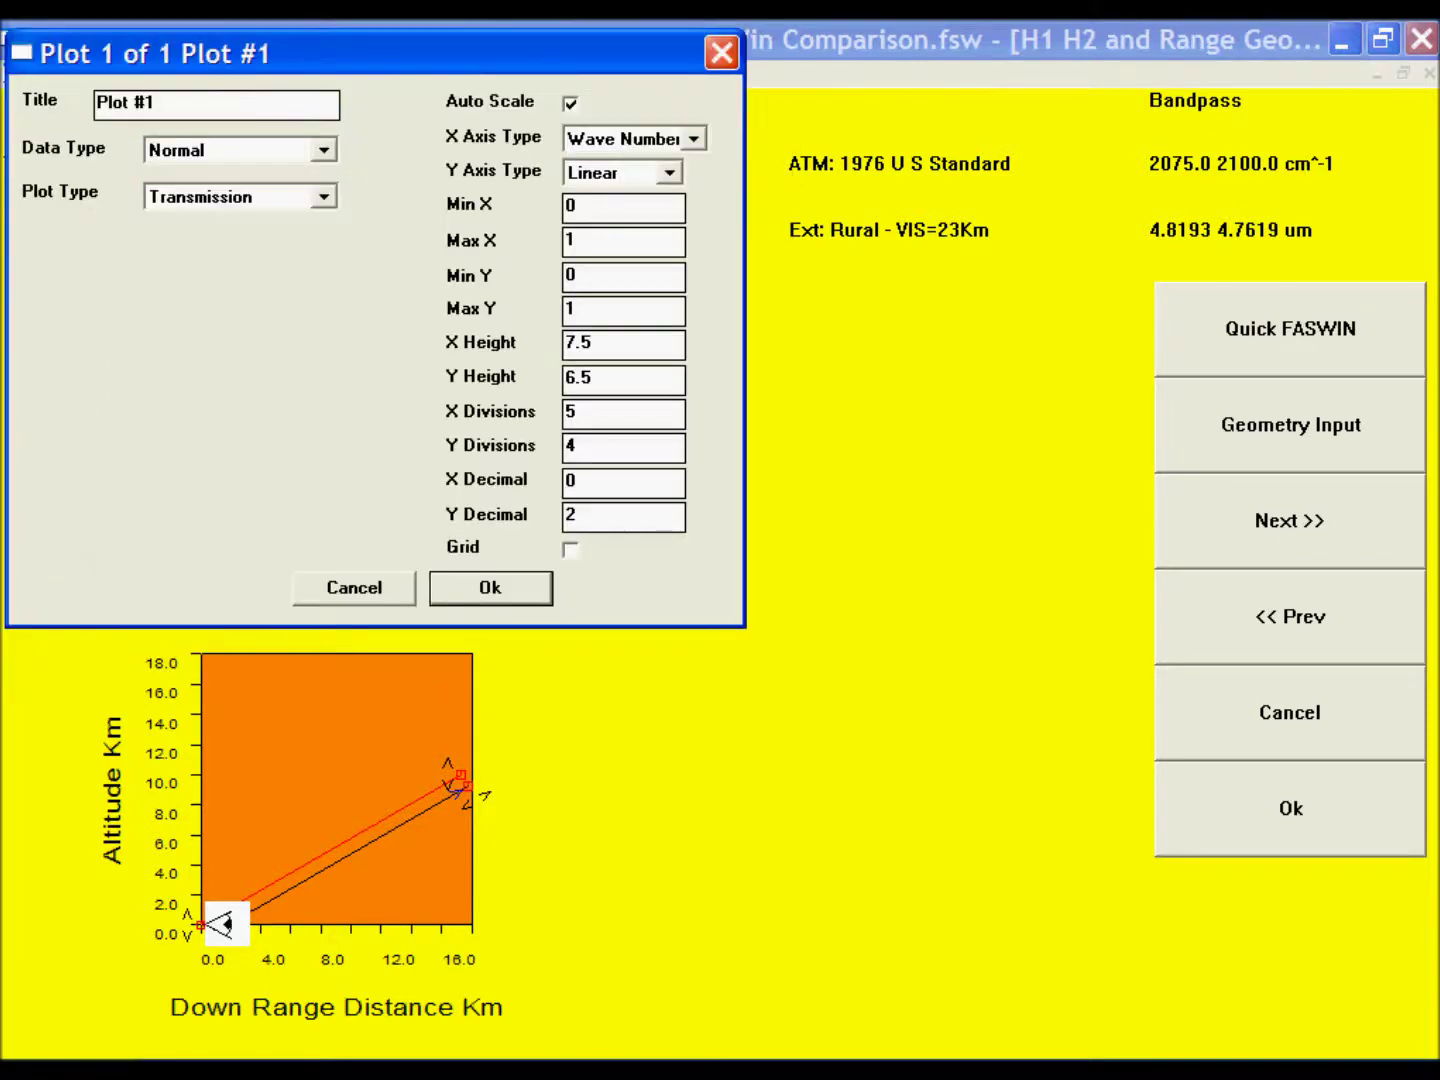
click(489, 587)
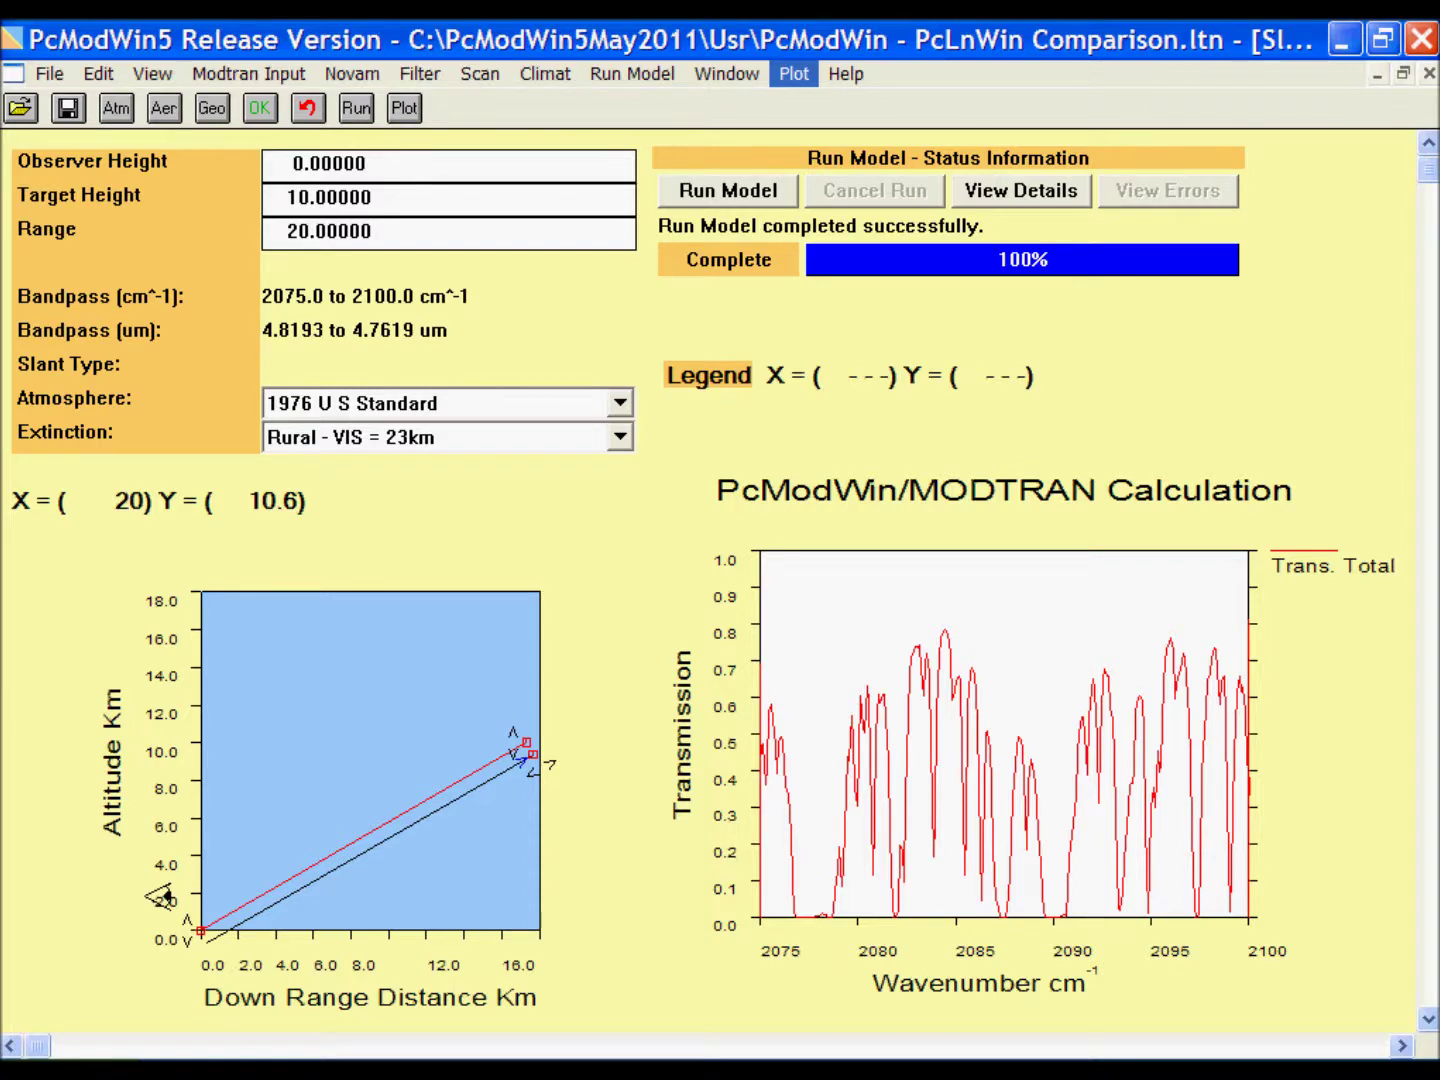
Plot MODOUT2 Compare, with Trans. H2O drawn as a dashed green line.
click(794, 73)
click(856, 175)
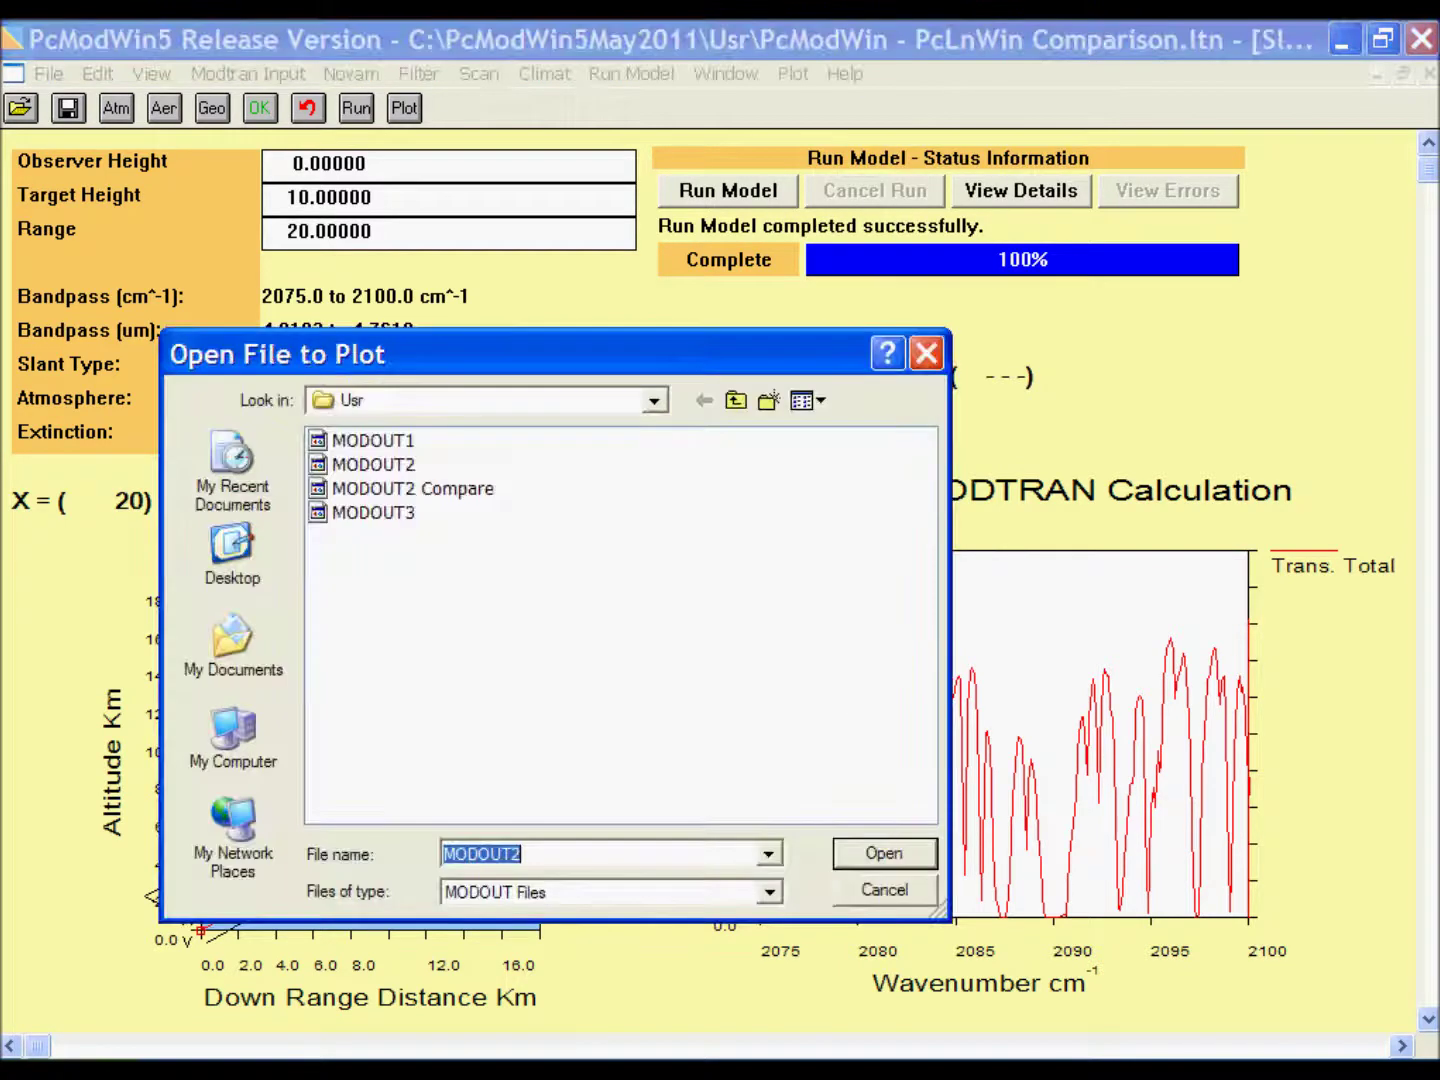
click(412, 489)
click(884, 853)
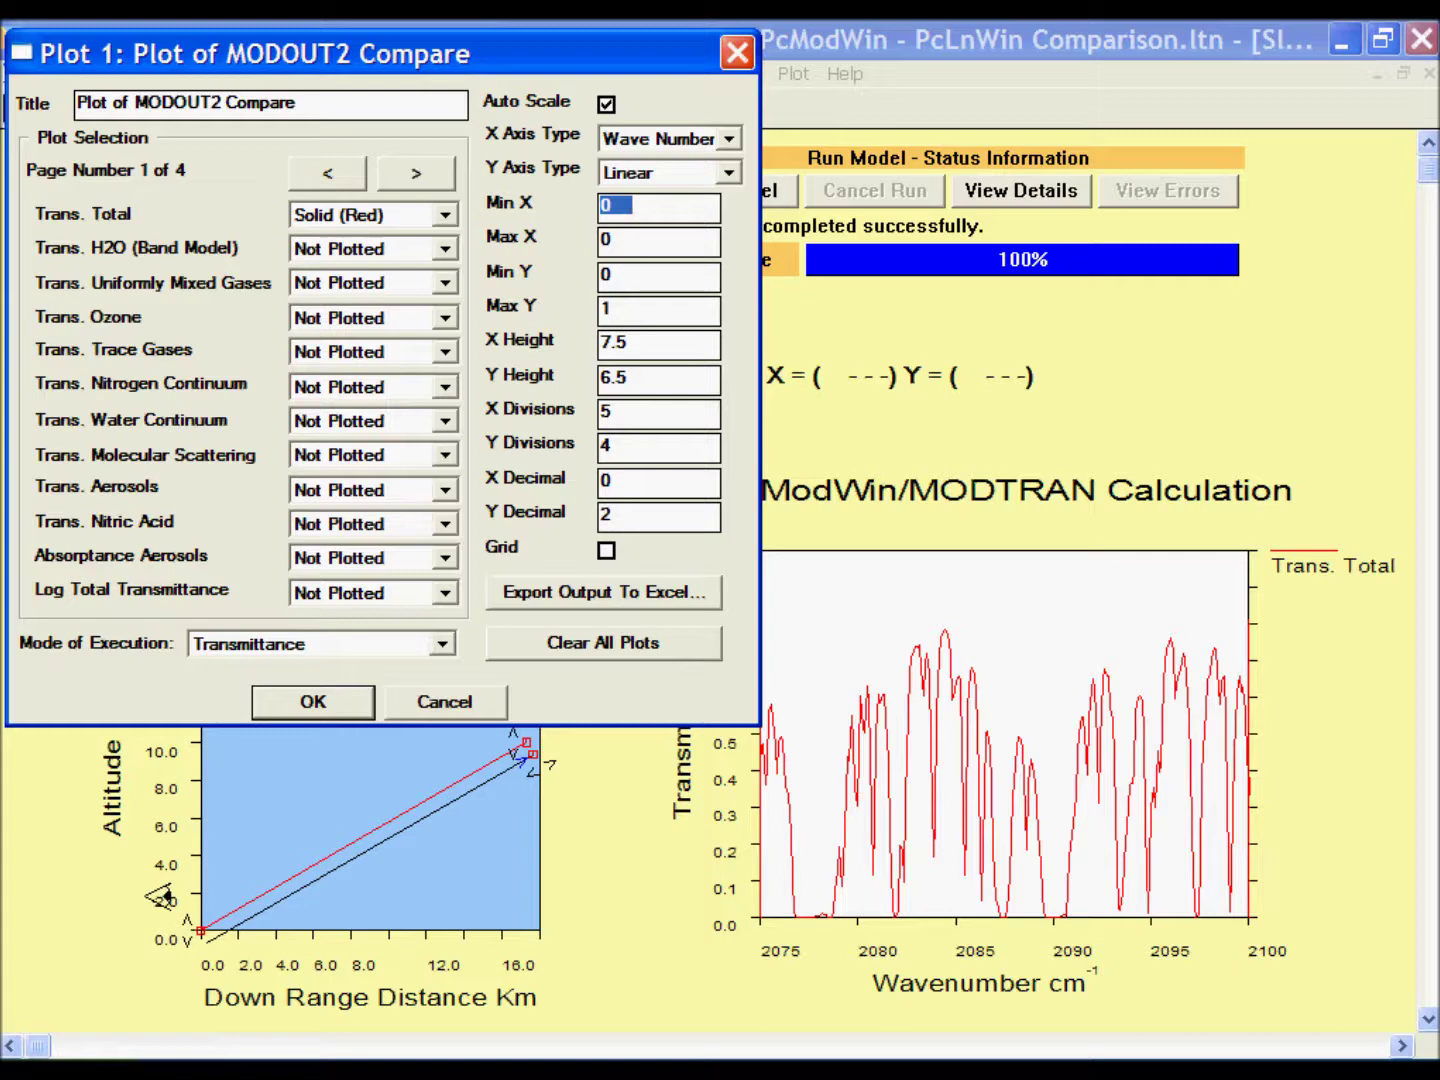
click(446, 248)
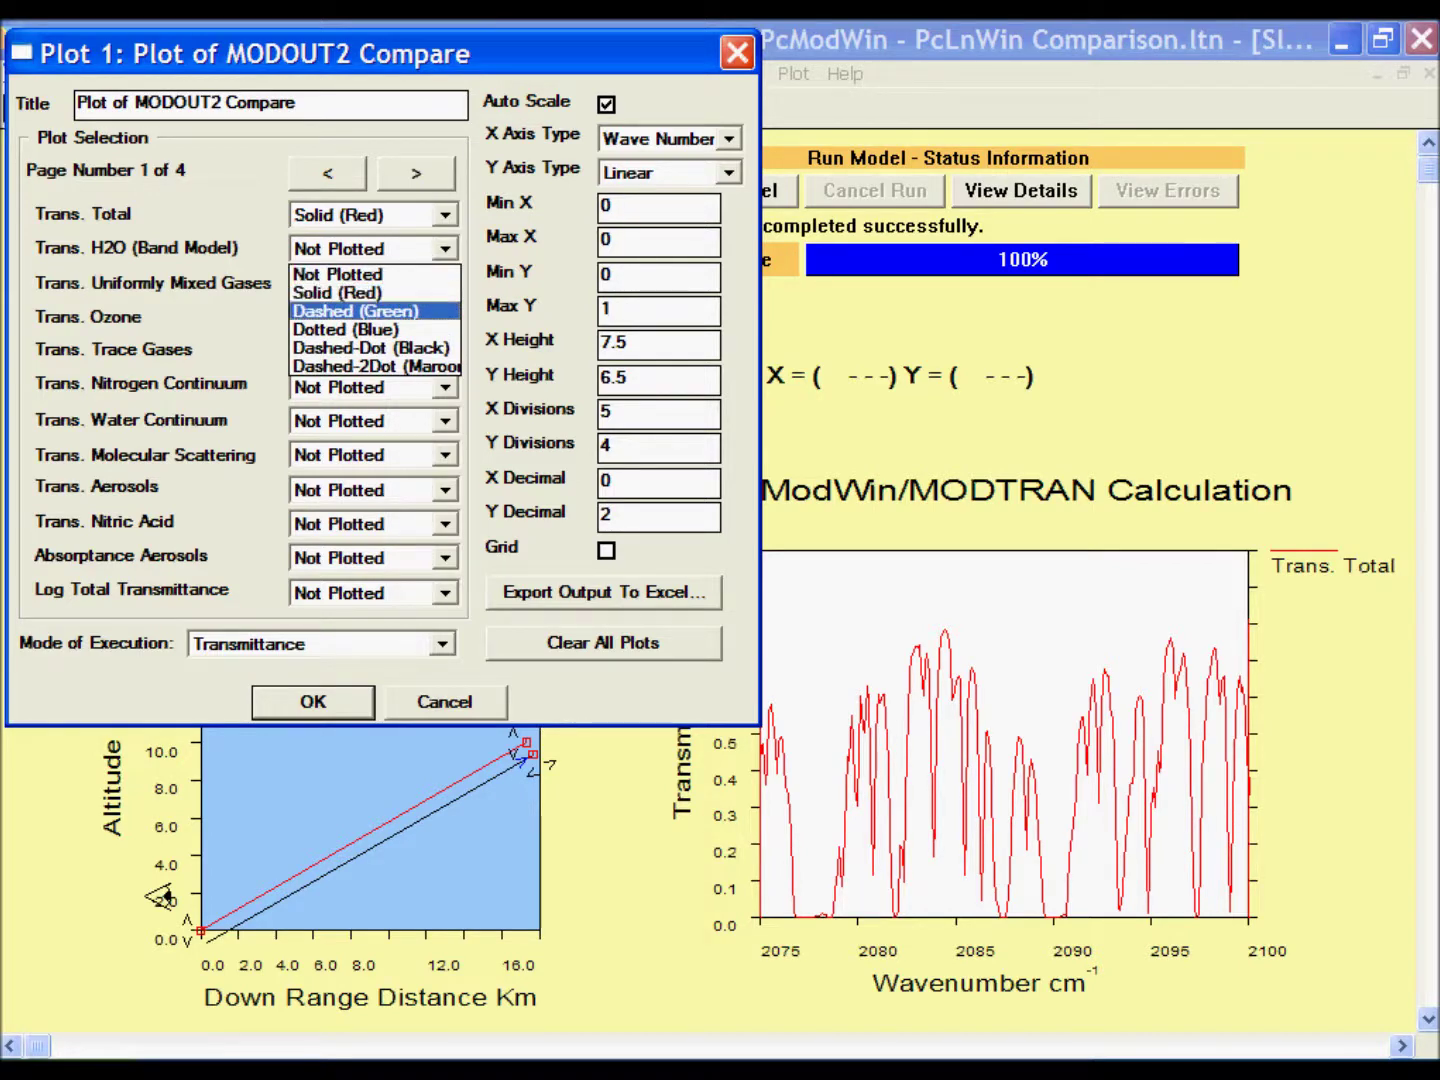
click(354, 312)
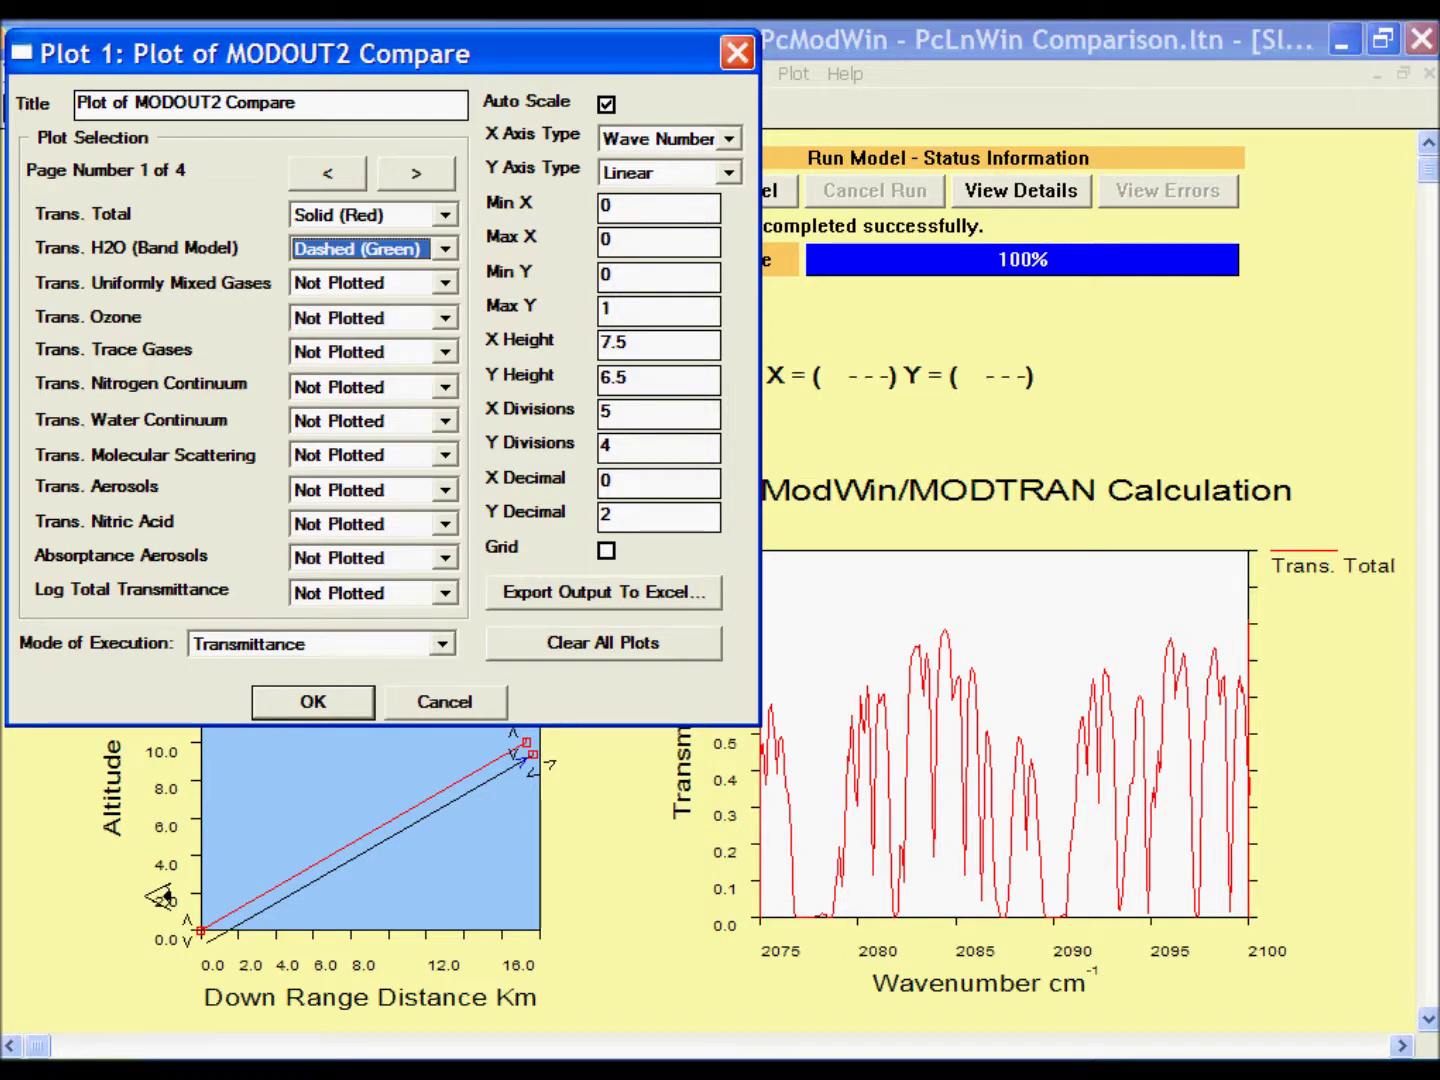
click(312, 701)
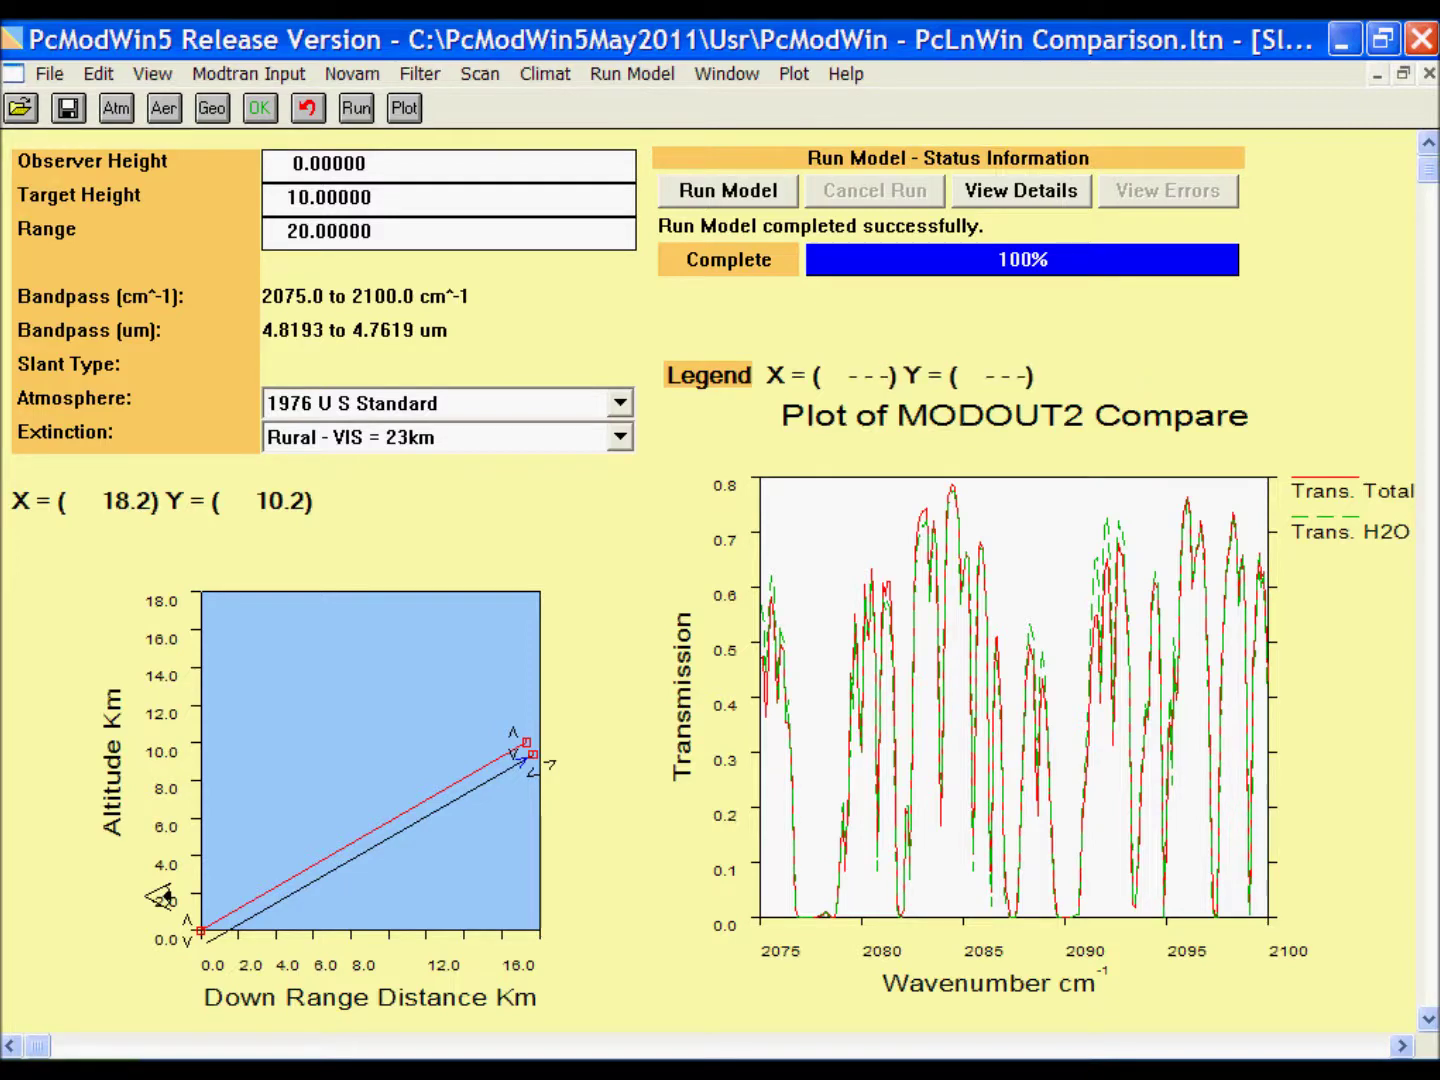
Switch to the Excel PcLnWin–PcModWin comparison workbook with its difference chart.
key(alt+Tab)
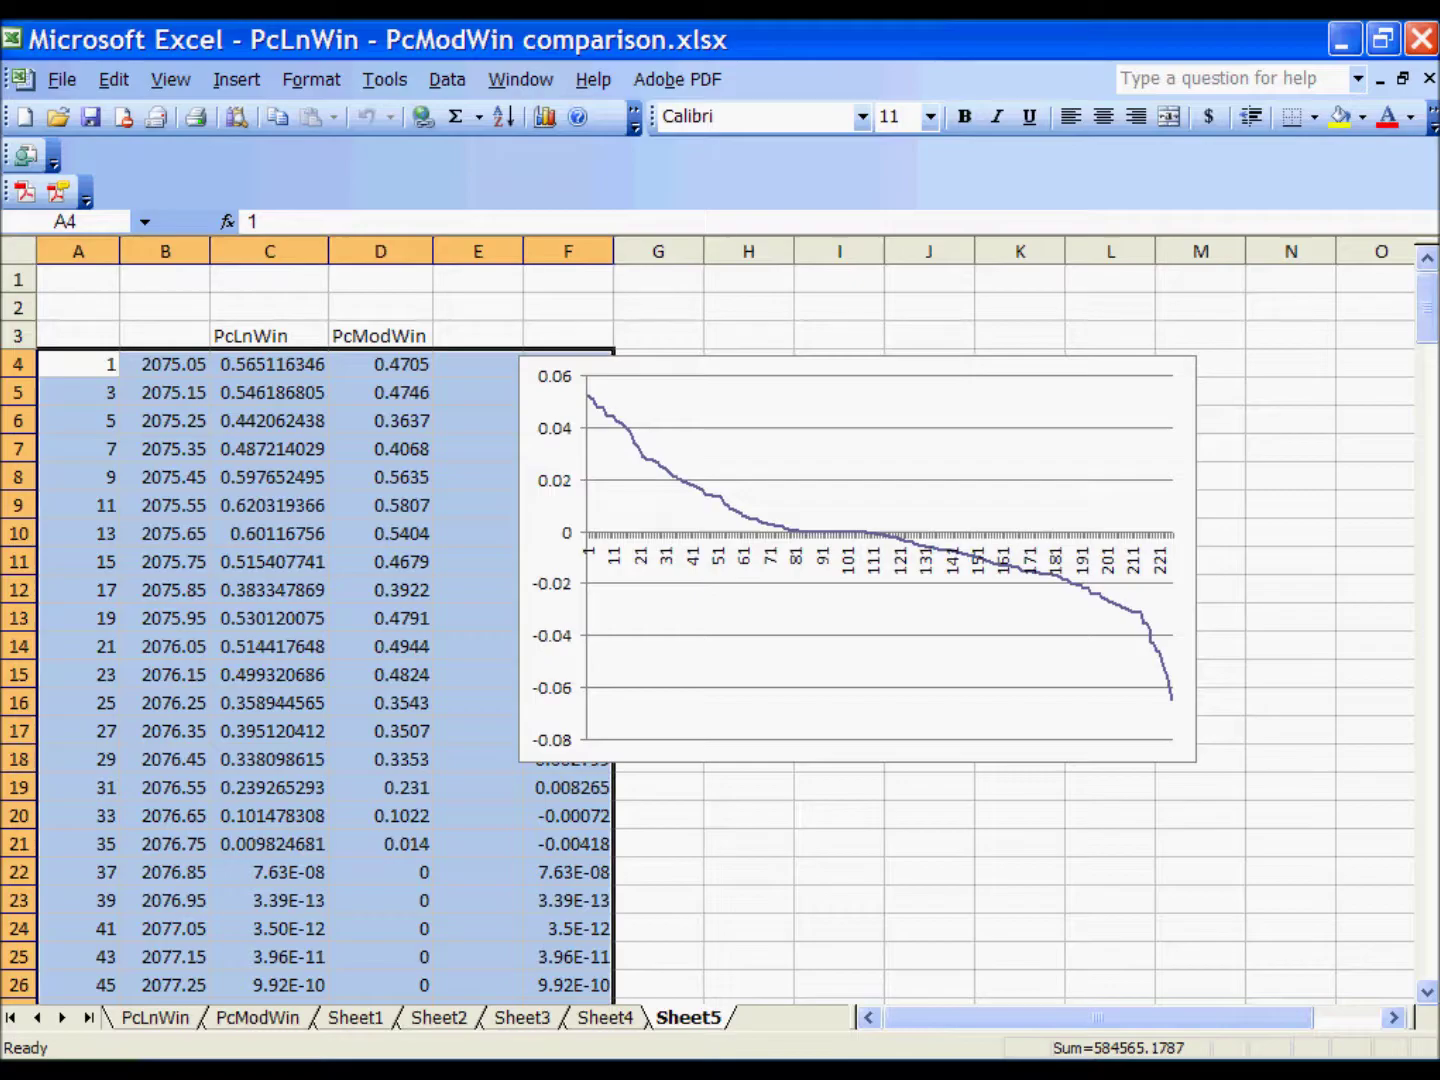
Return from Excel to the PcModWin MODOUT2 Compare overlay plot.
key(alt+Tab)
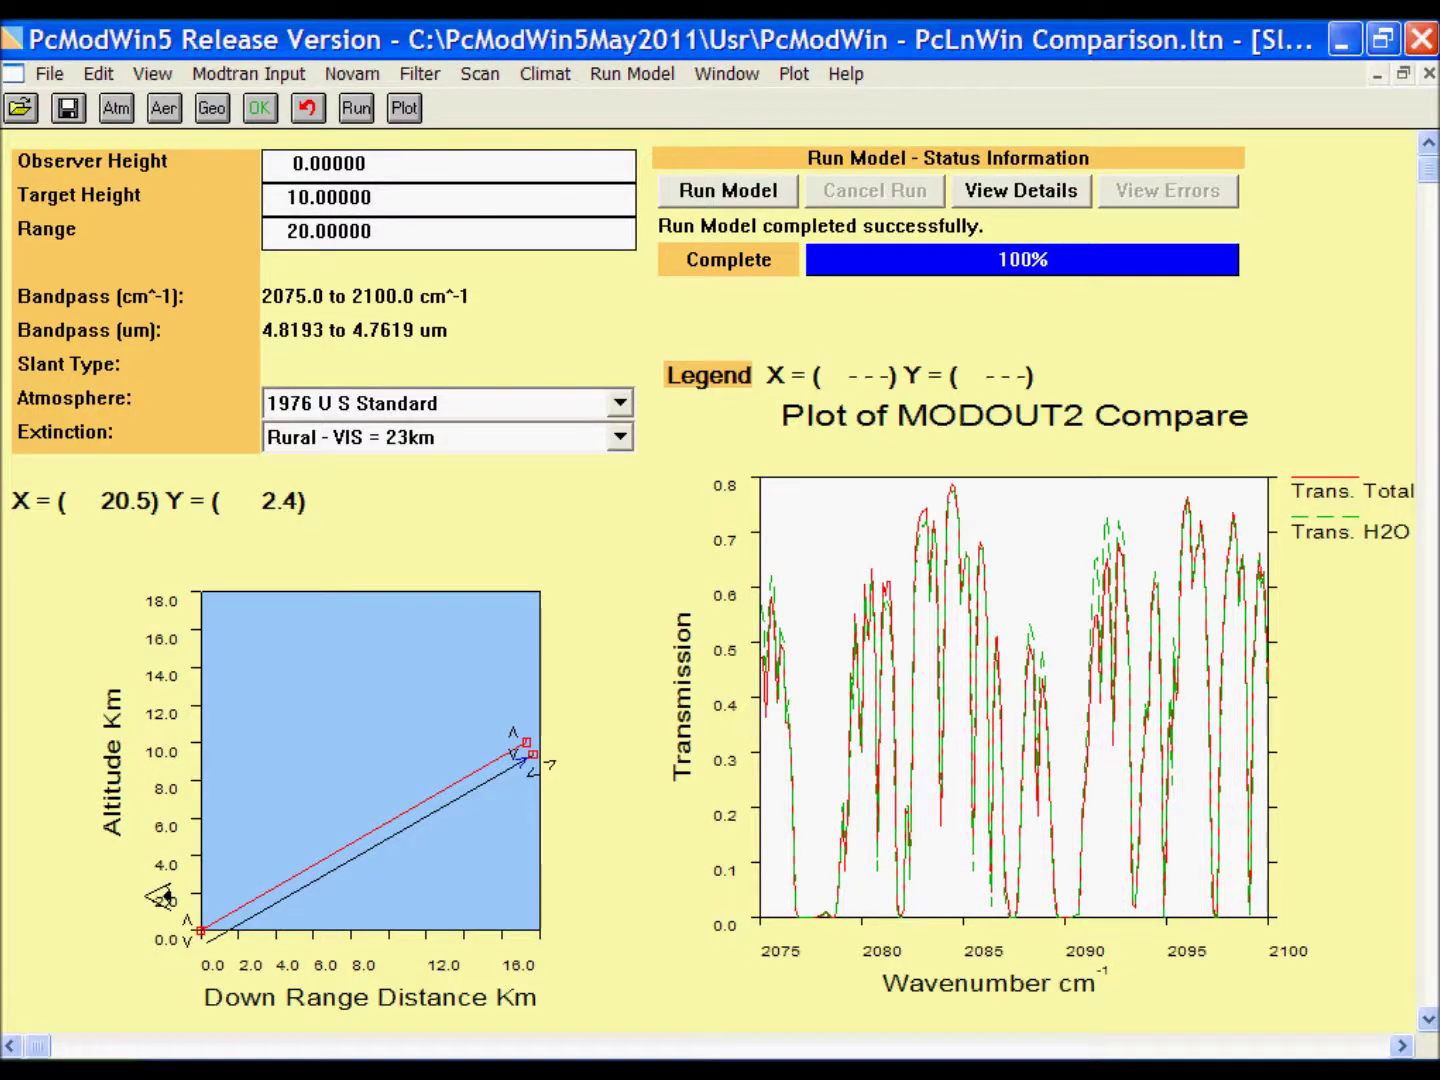